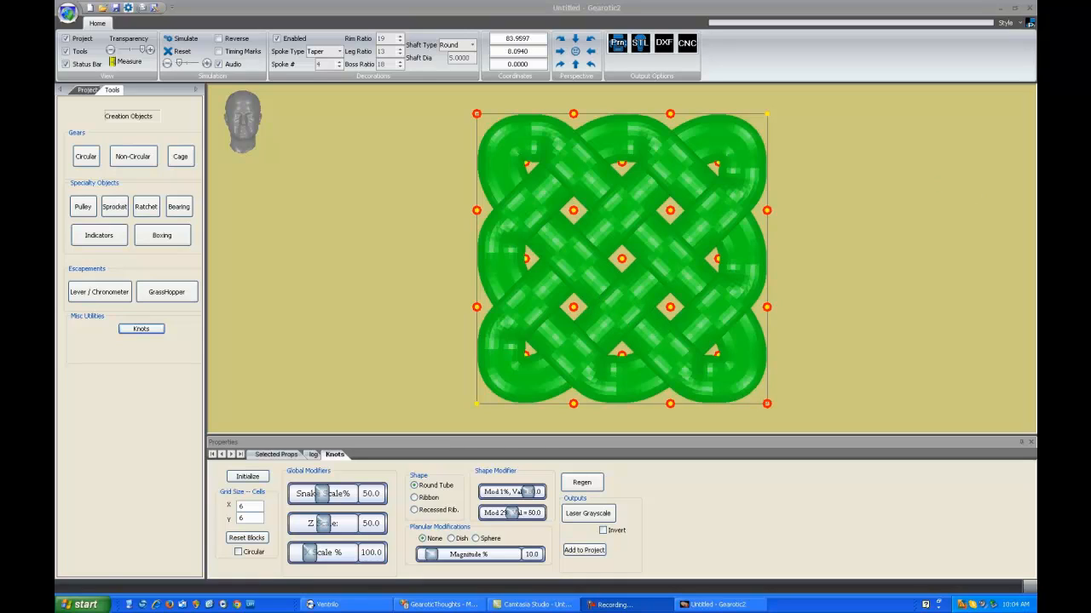
key("F9")
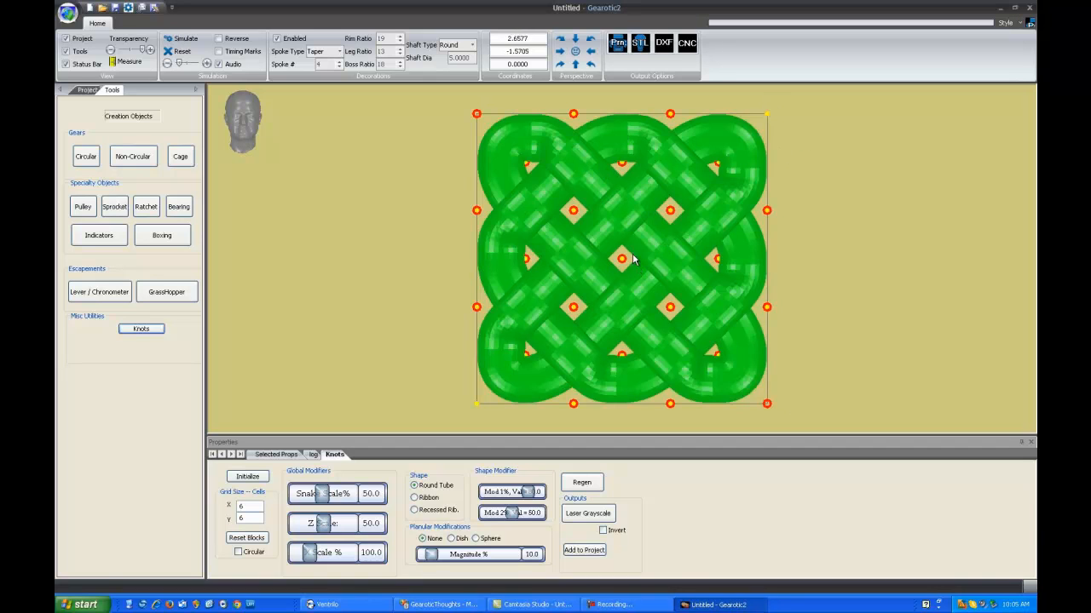
left_click_drag(636, 269, 599, 307)
double_click(785, 244)
mouse_move(619, 259)
left_mouse_down()
mouse_move(596, 192)
mouse_move(602, 215)
mouse_move(501, 242)
mouse_move(607, 261)
mouse_move(625, 246)
mouse_move(625, 259)
left_mouse_up()
double_click(630, 226)
- Add a horizontal block from the upper-left inner node to the knot's right edge and a vertical block from that node to the one below
left_click(573, 213)
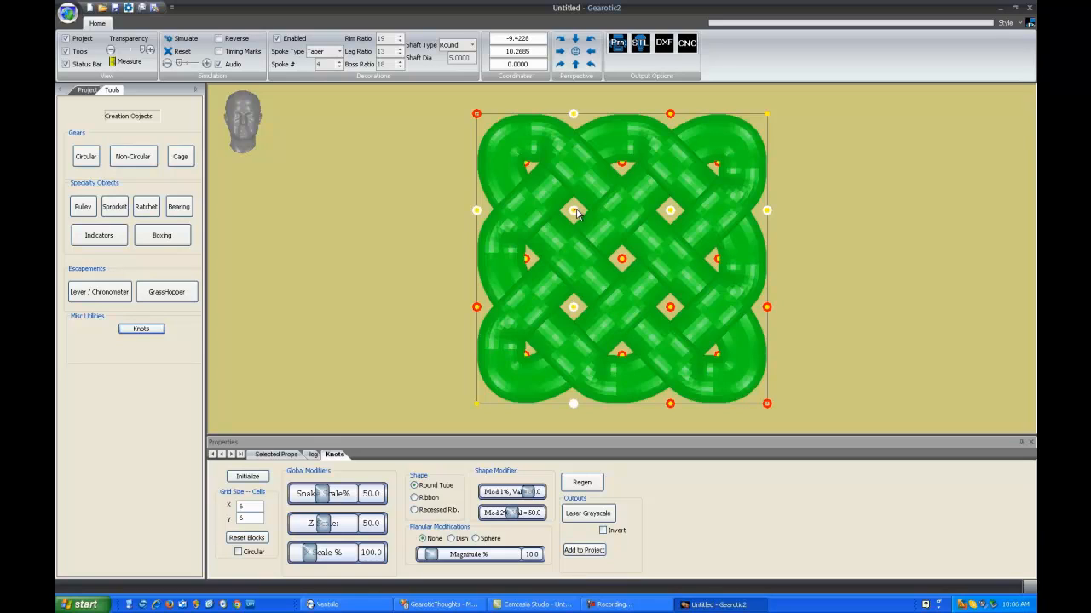
left_click_drag(576, 213, 770, 216)
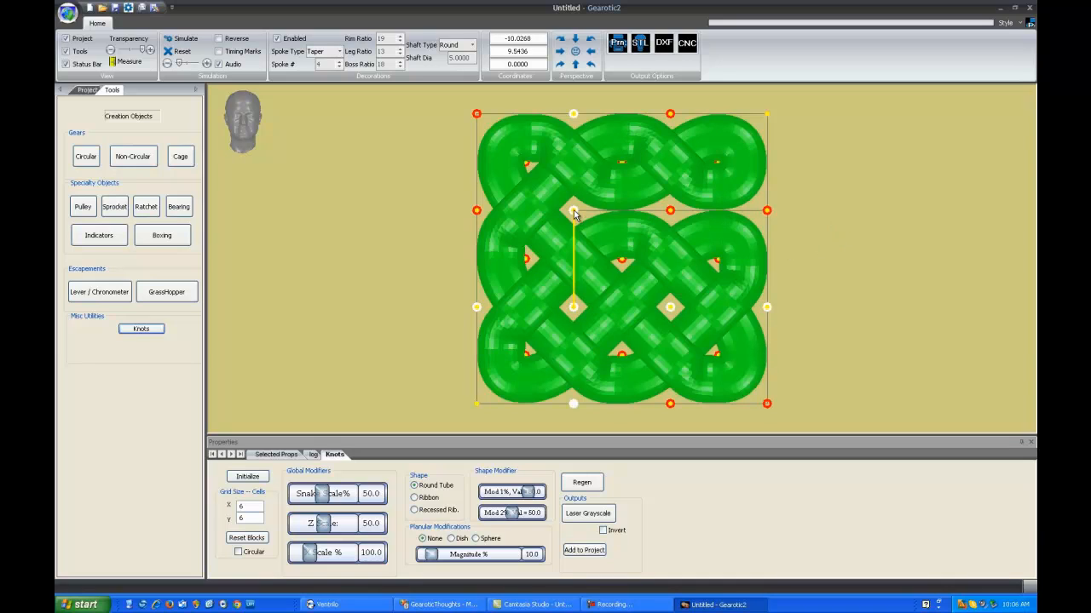
left_click(574, 294)
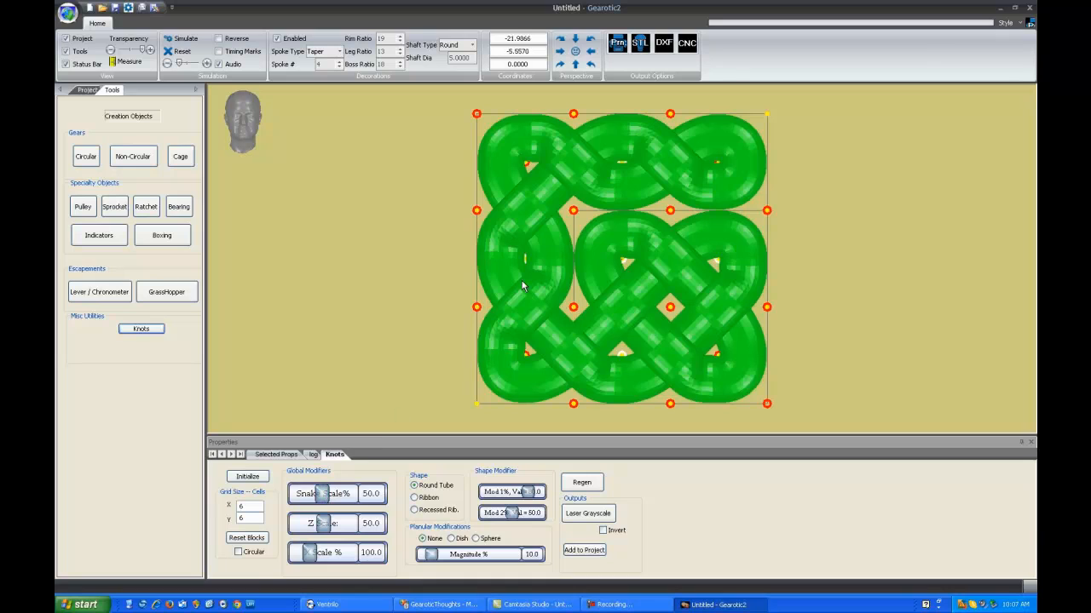
- Thin the knot's strands with a Snake Scale of 23.3% and set the Z Scale to 23.5
left_click_drag(324, 495, 309, 498)
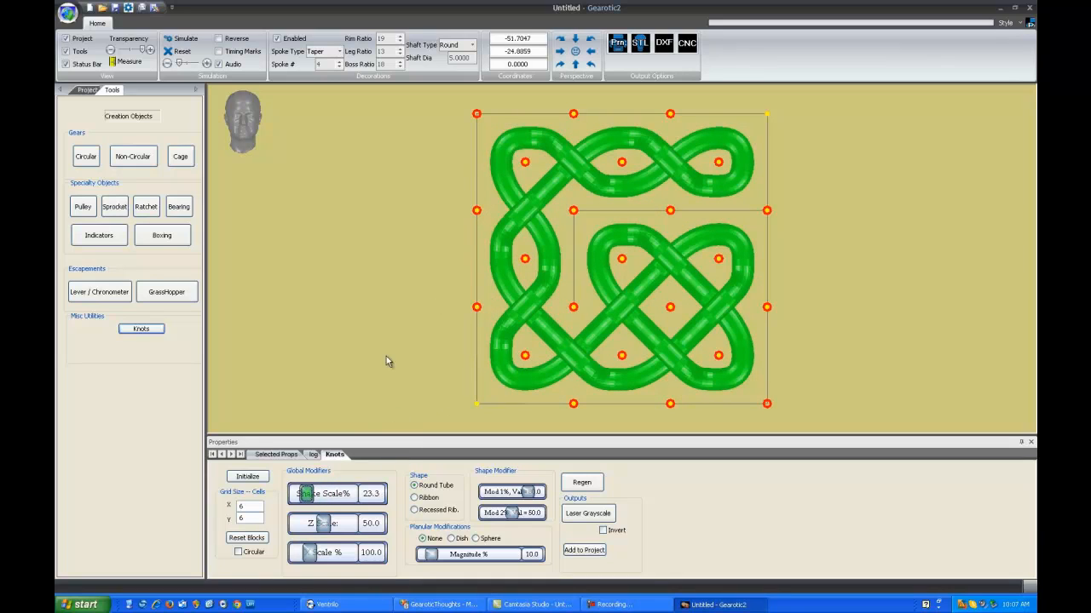
left_click_drag(619, 309, 568, 286)
left_click_drag(325, 522, 311, 525)
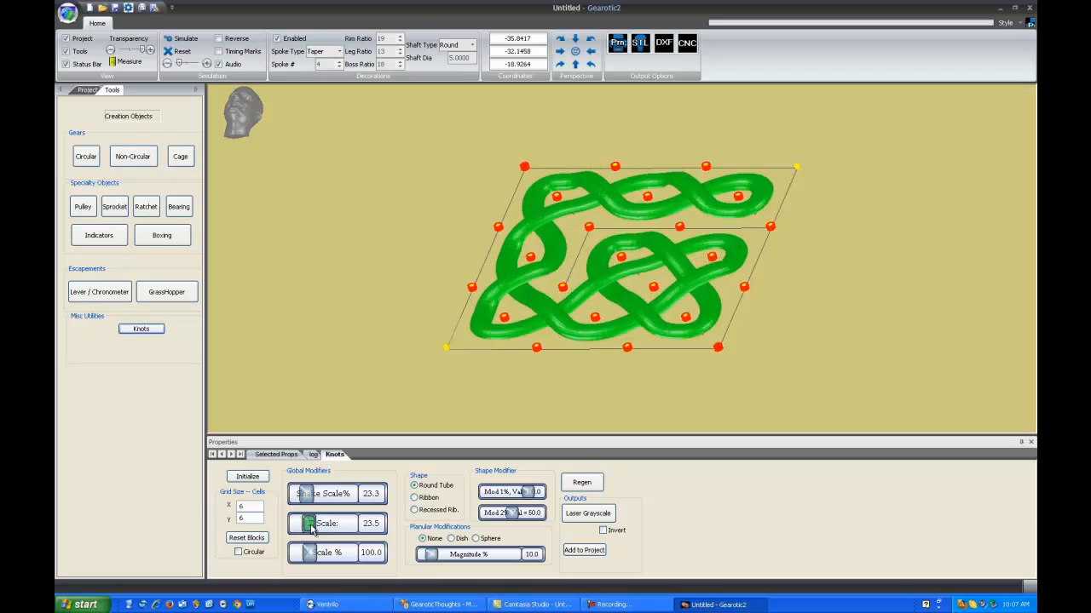
left_click_drag(546, 357, 538, 329)
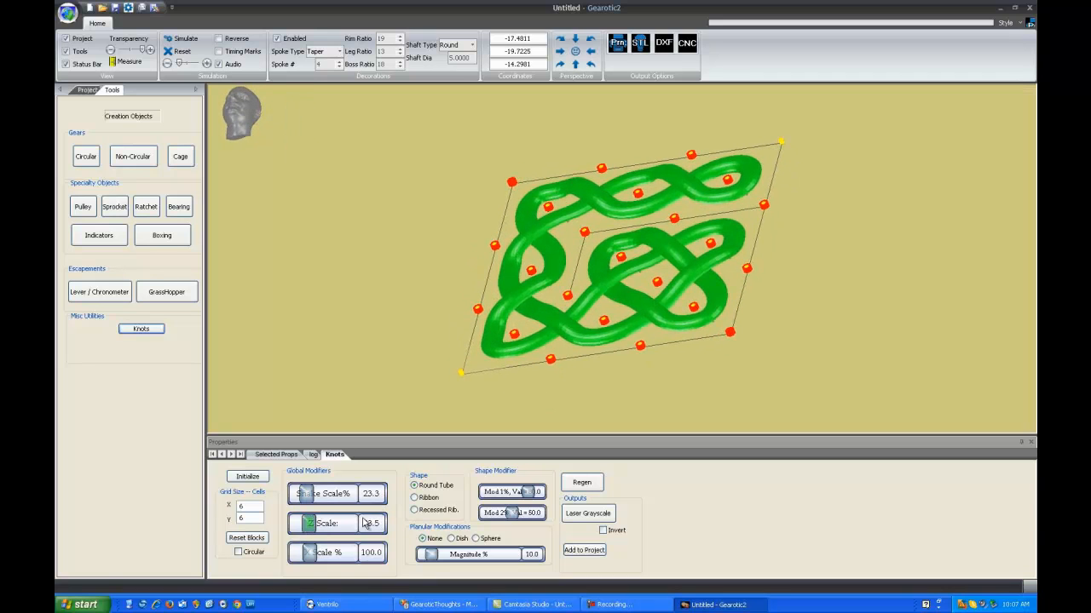
- Flatten the knot with a Z Scale of 2.3, and raise the Z Scale back to 18.2
left_click_drag(310, 526, 295, 527)
left_click_drag(651, 245, 561, 354)
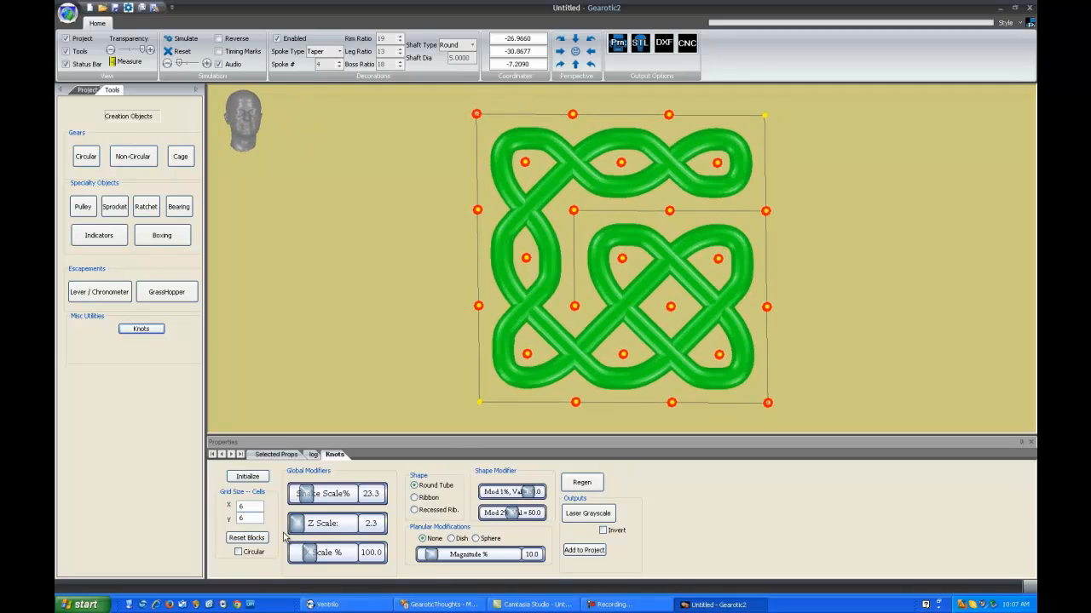
left_click_drag(296, 527, 306, 523)
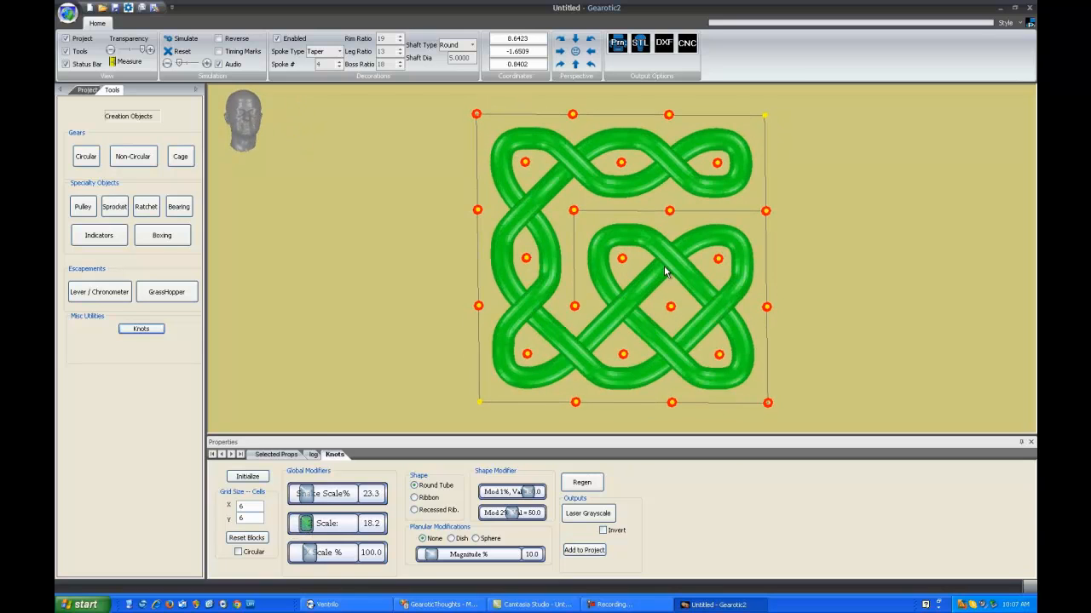
left_click_drag(668, 272, 628, 277)
left_click_drag(658, 221, 655, 213)
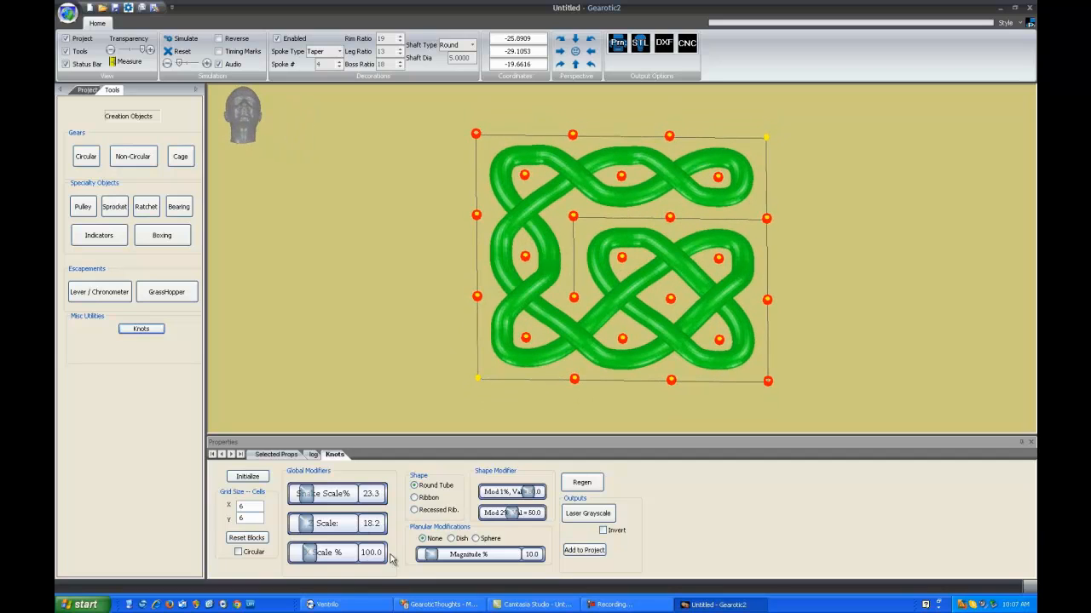
double_click(640, 265)
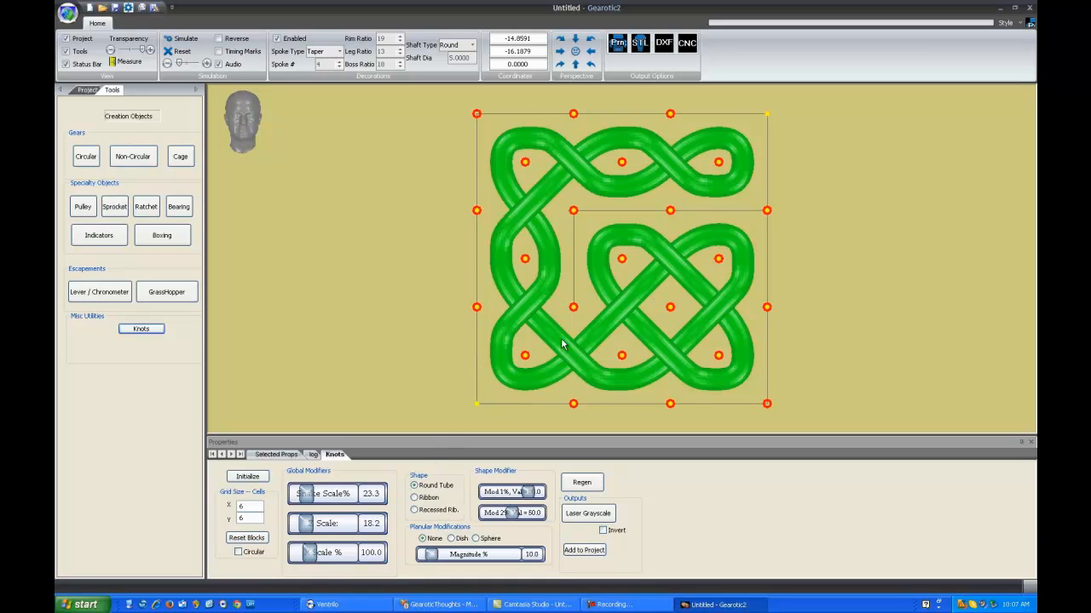
- Try X Scale values of 153.2% and 39.1% on the knot, and settle on 111.0%
left_click_drag(305, 552, 318, 556)
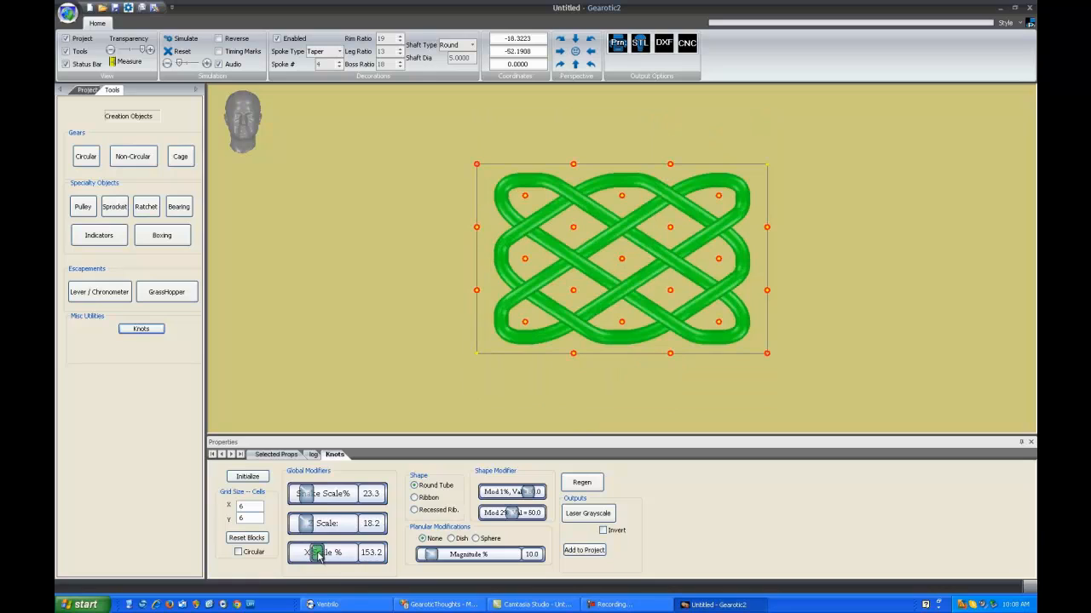
left_click_drag(318, 556, 303, 558)
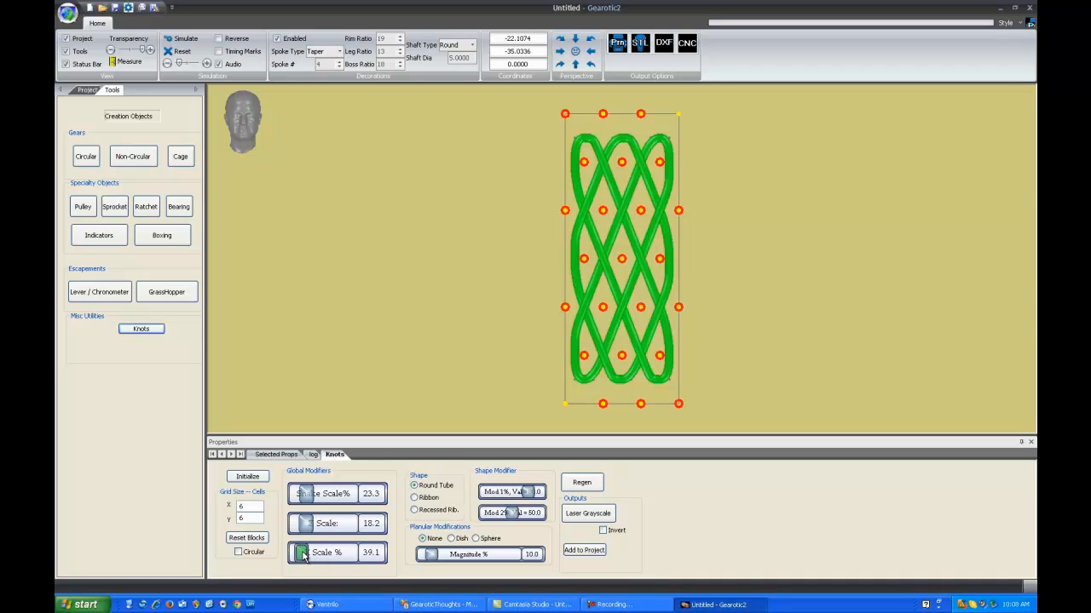
left_click_drag(303, 556, 313, 558)
left_click_drag(311, 559, 312, 556)
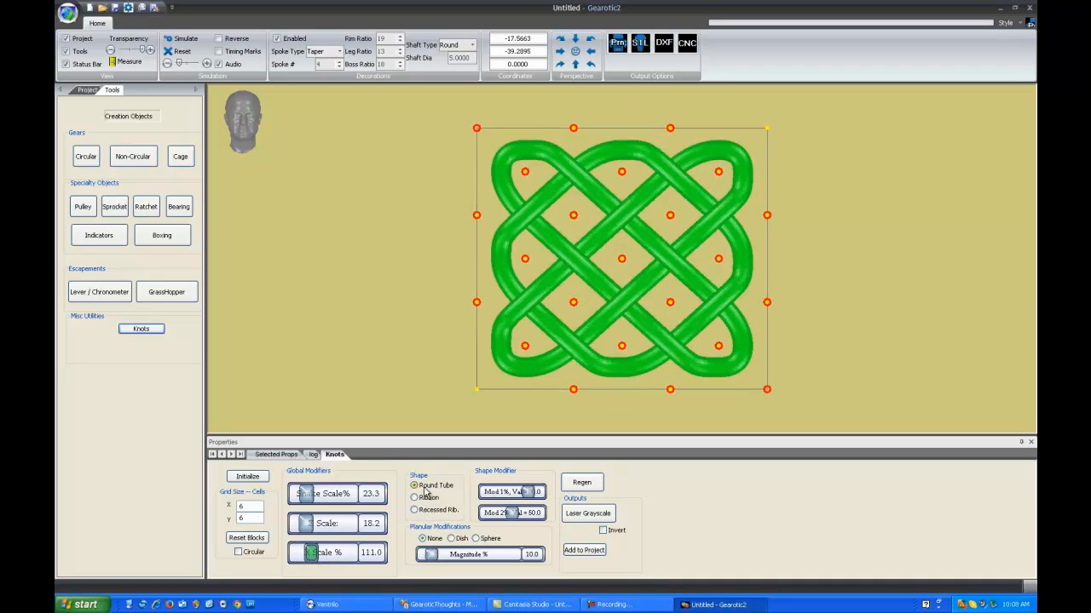
- Preview the knot with the Ribbon and Recessed Ribbon shapes, and return it to Round Tube in the front view
left_click(428, 499)
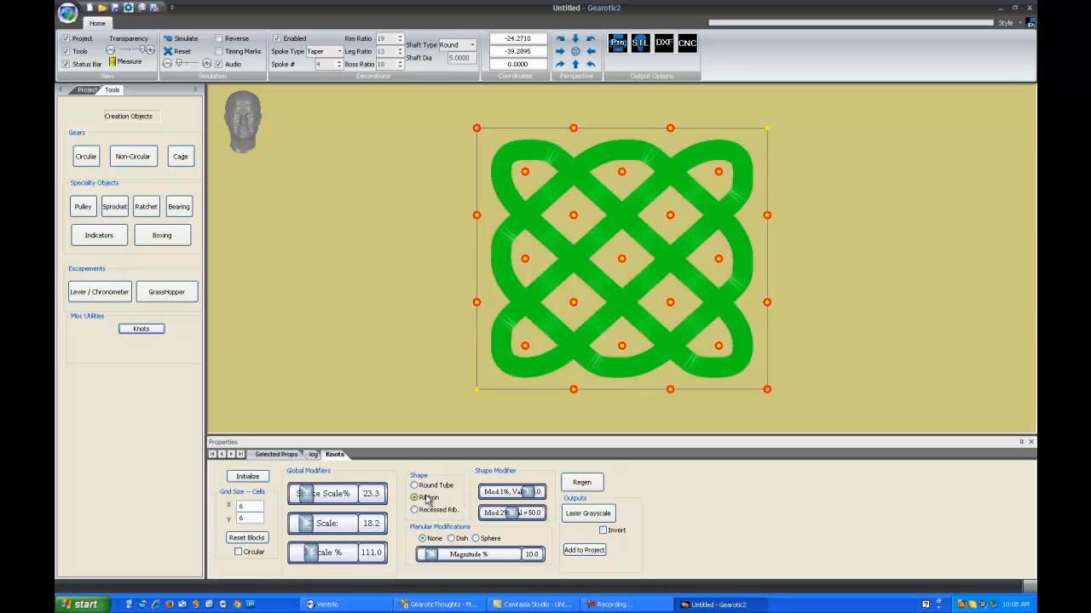
left_click_drag(593, 339, 622, 335)
left_click(430, 510)
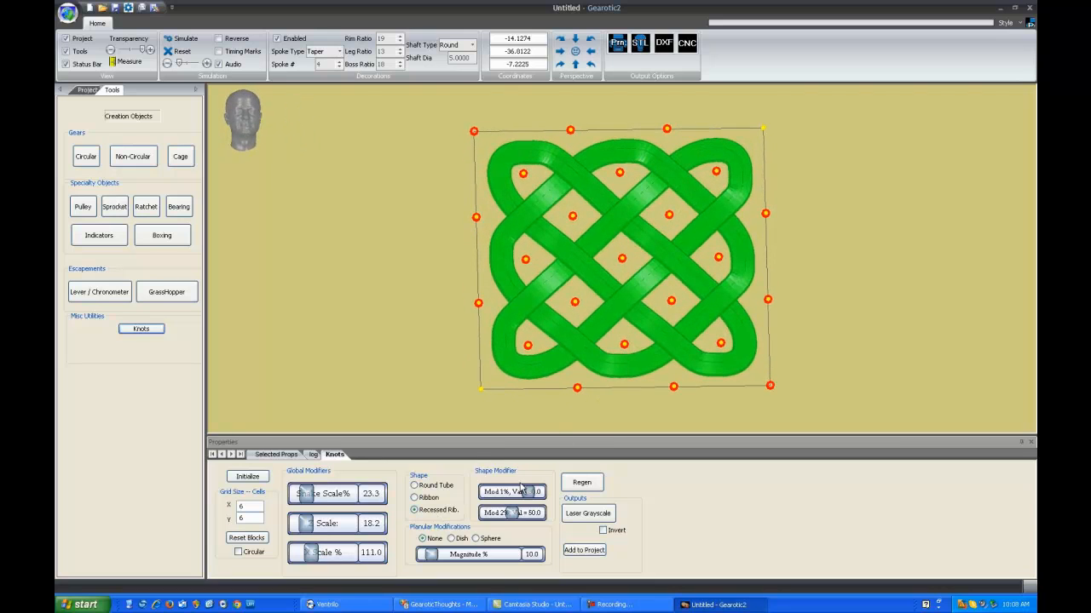
left_click(428, 498)
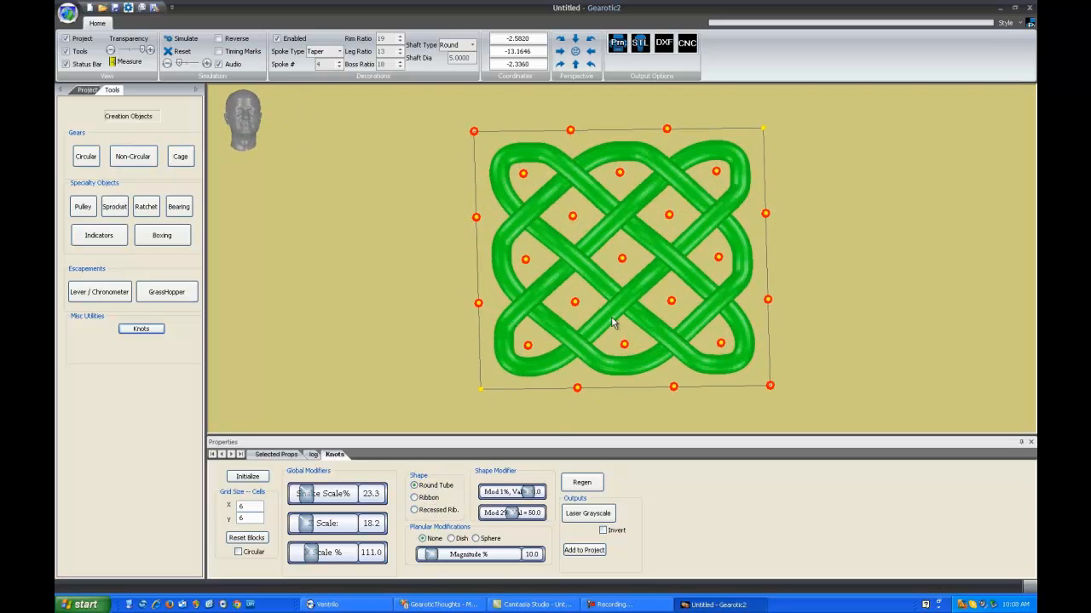
left_click_drag(611, 316, 622, 305)
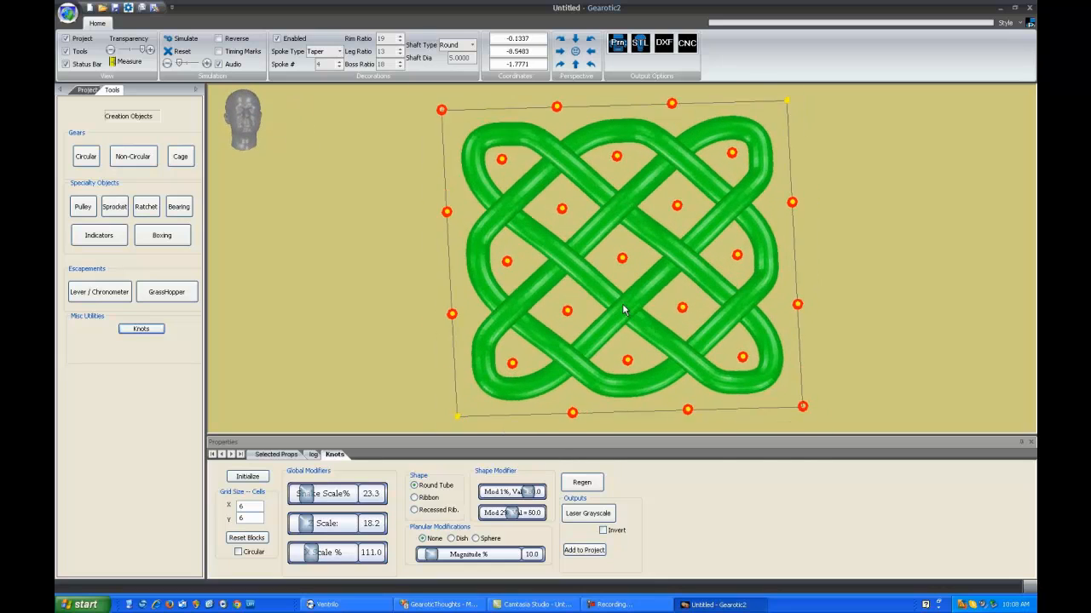
double_click(637, 290)
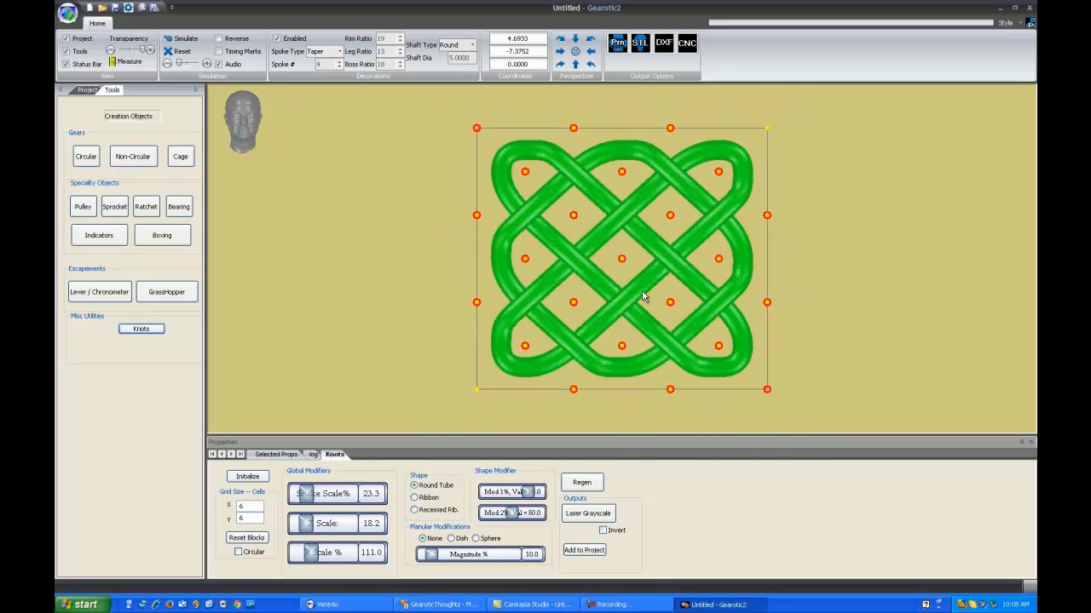
- Set the grid size to 12 cells in X and reinitialize the knot
double_click(243, 507)
type("12")
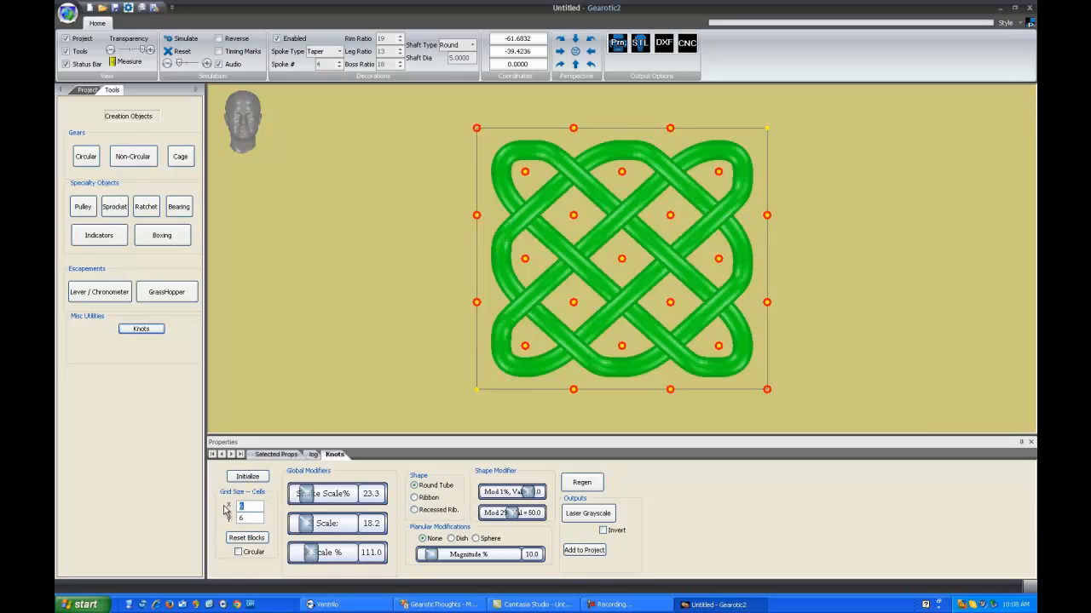
left_click(248, 479)
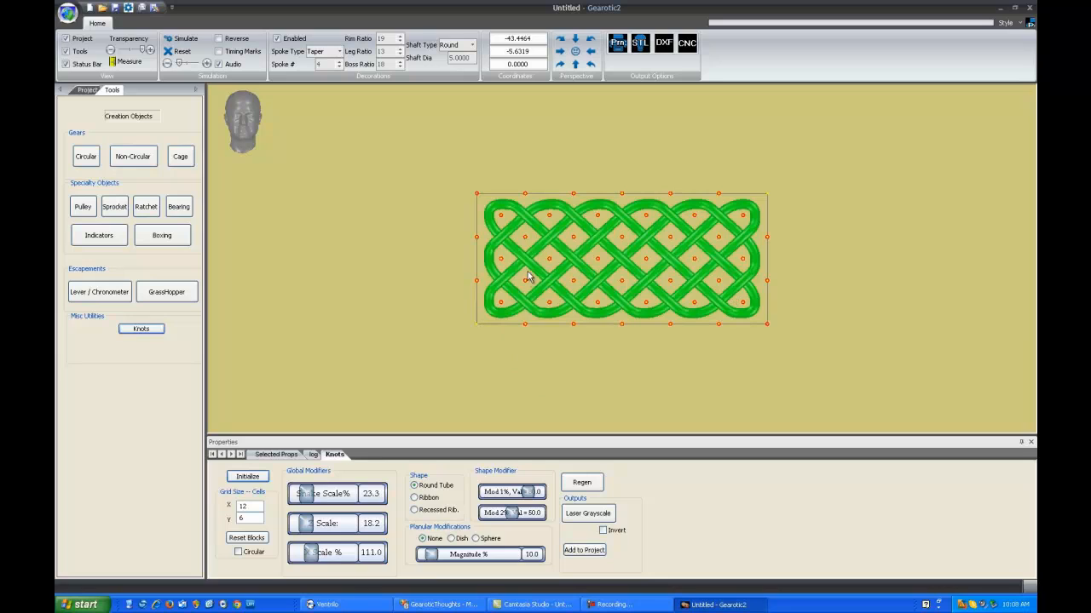
- Block the lower inner row from its first to third node and the fourth inner column between its two nodes, and output a laser grayscale
left_click_drag(526, 284, 622, 285)
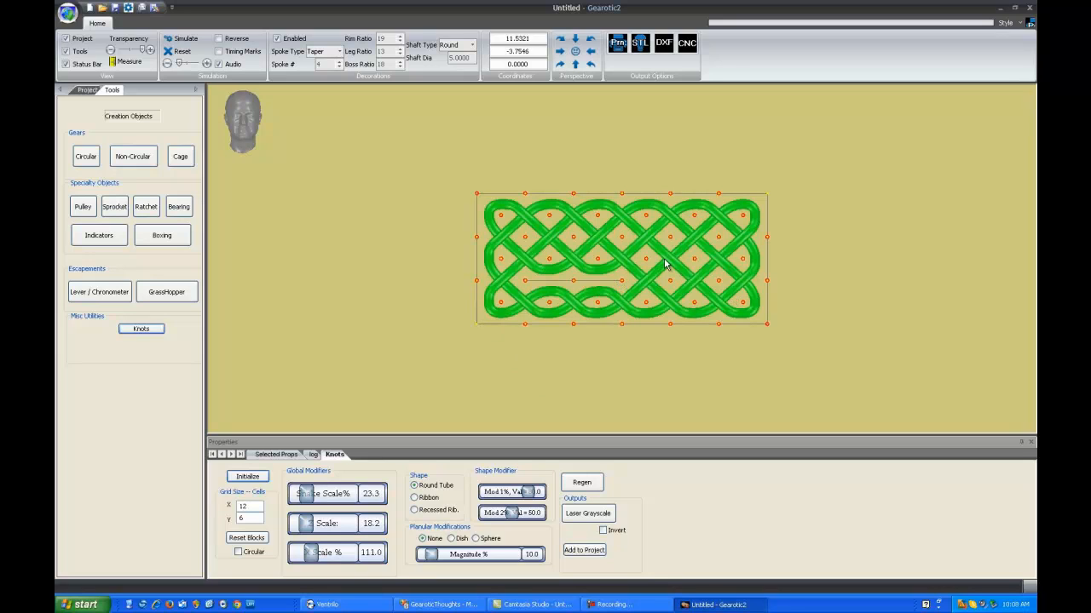
left_click_drag(671, 240, 672, 281)
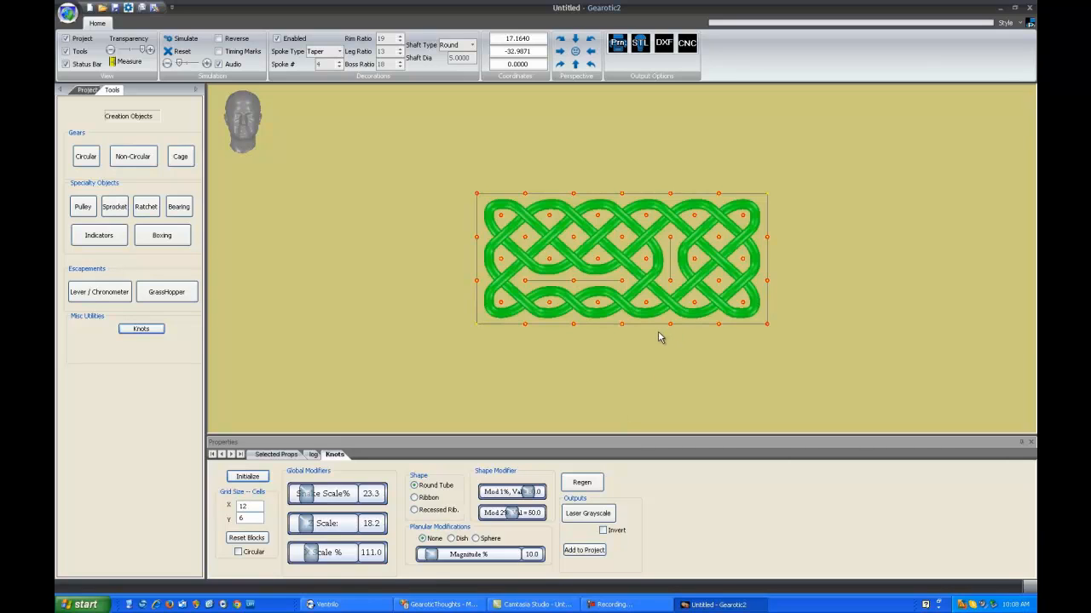
left_click(602, 518)
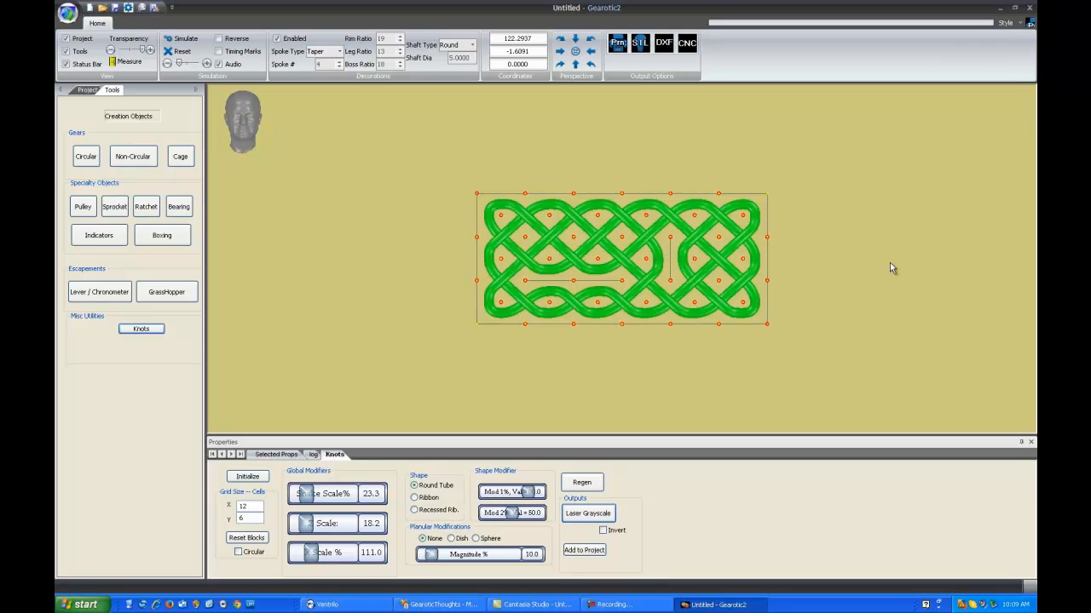
- Curve the knot with the Dish planular modification at a magnitude of 57.9% and view it from an angle
left_click(786, 278)
scroll(787, 278, "up", 2)
scroll(811, 286, "up", 2)
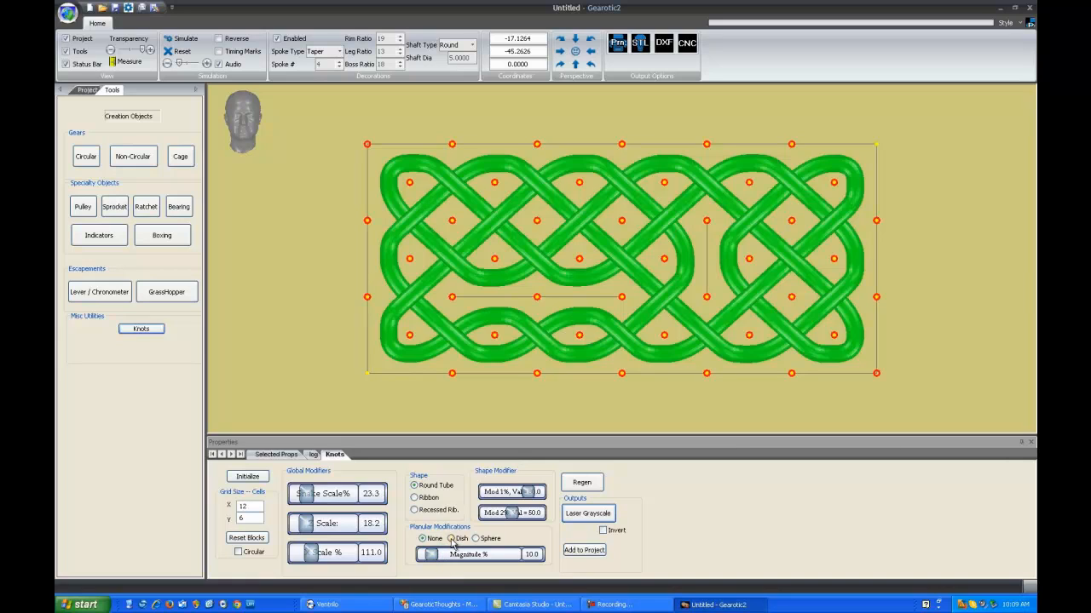
left_click(453, 540)
left_click_drag(435, 555, 478, 557)
left_click_drag(605, 380, 606, 347)
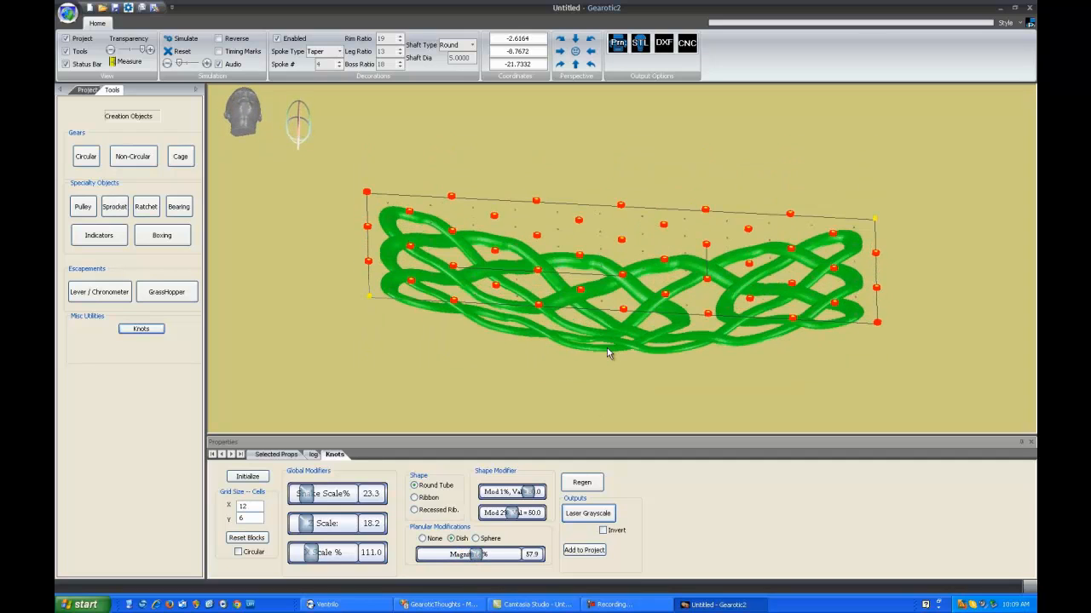
- Set the planular magnitude to 25.8%, preview the Sphere modification, and return the knot to None
left_click_drag(477, 556, 445, 555)
left_click(476, 538)
left_click_drag(557, 304, 585, 257)
left_click(422, 538)
left_click_drag(360, 221, 360, 225)
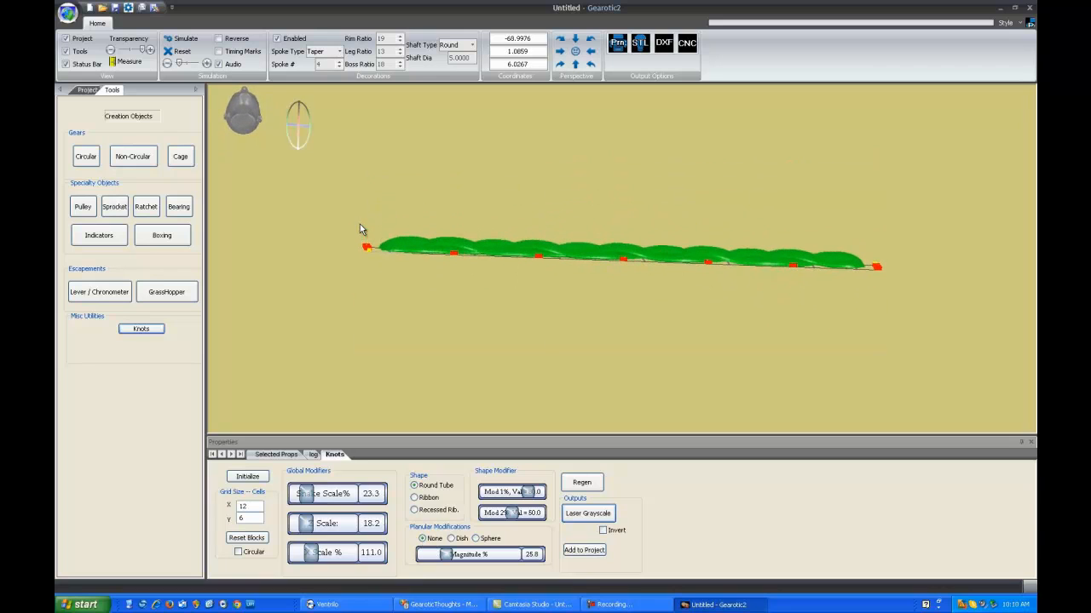
left_click_drag(604, 234, 589, 304)
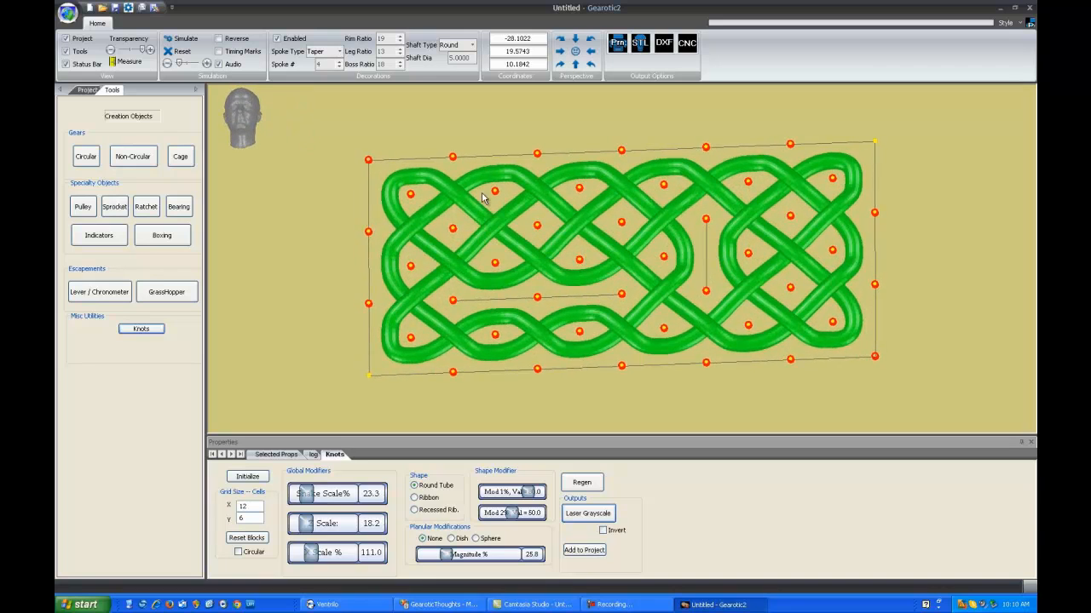
- Convert the rectangular knot to a circular layout
scroll(630, 287, "down", 3)
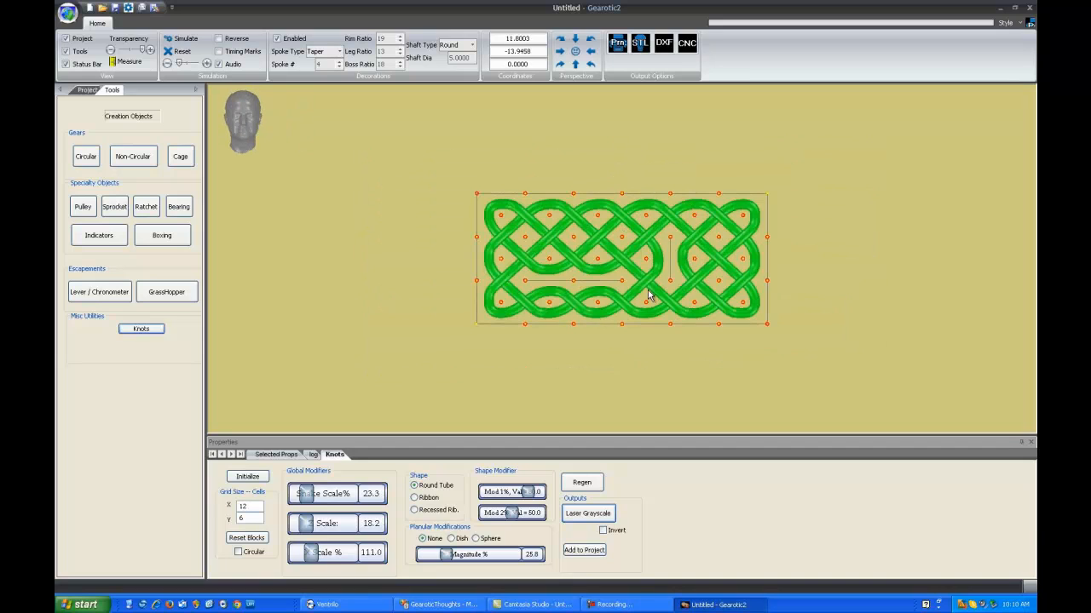
scroll(648, 296, "up", 2)
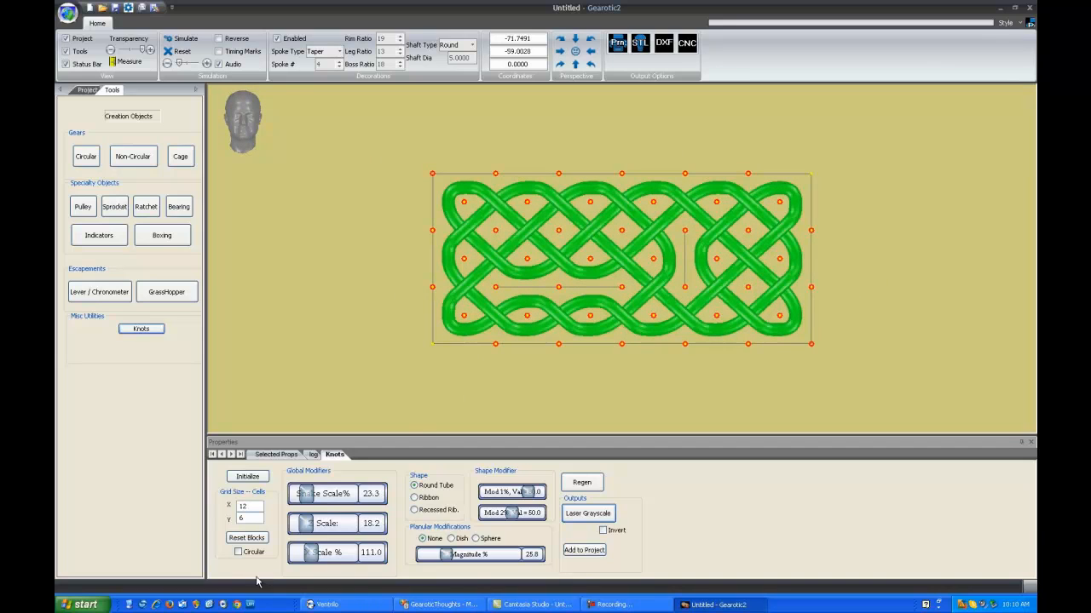
left_click(238, 552)
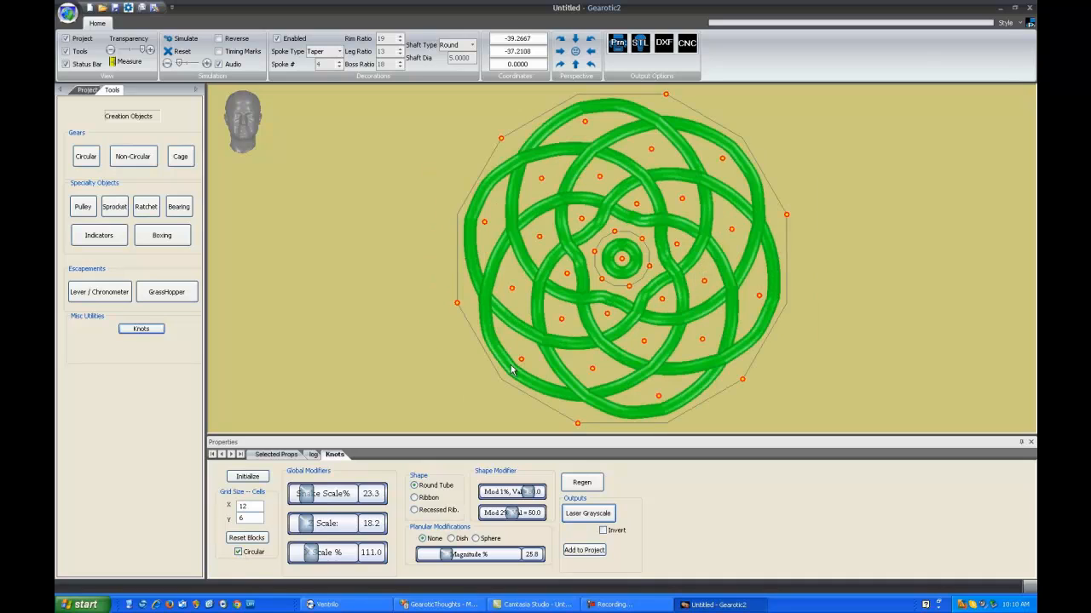
- Set the circular knot's grid size to 14 cells in X and 10 in Y, reinitializing it after each change
scroll(811, 296, "down", 2)
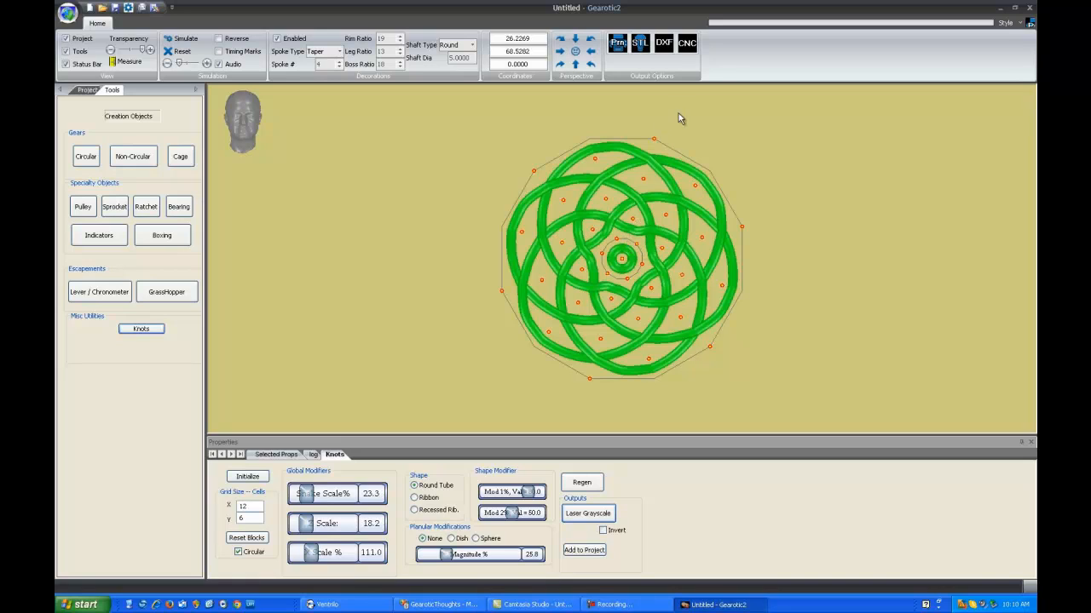
double_click(240, 506)
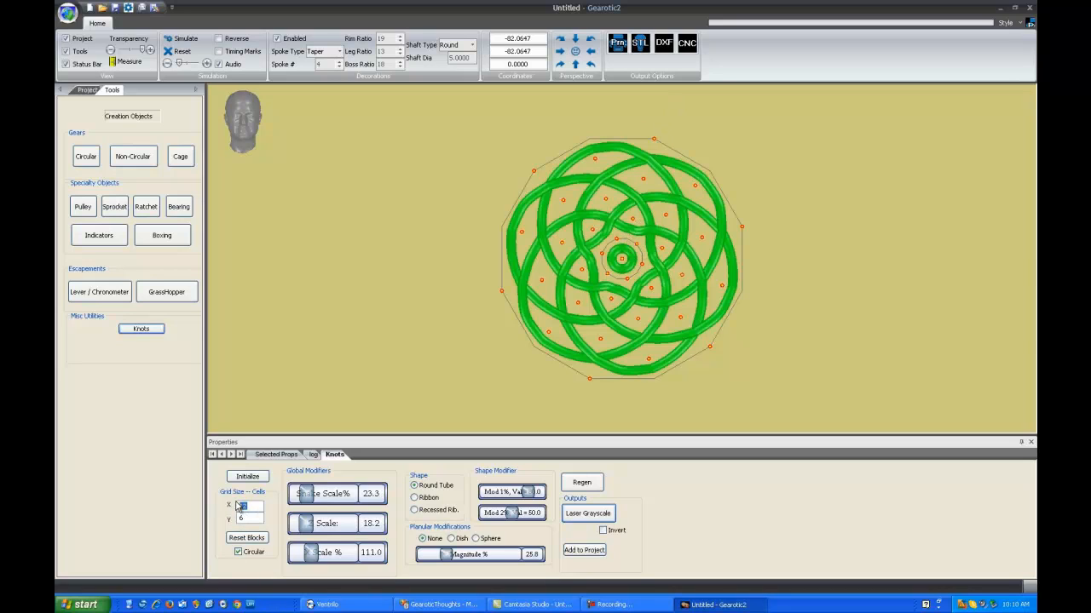
type("14")
left_click(254, 479)
double_click(246, 518)
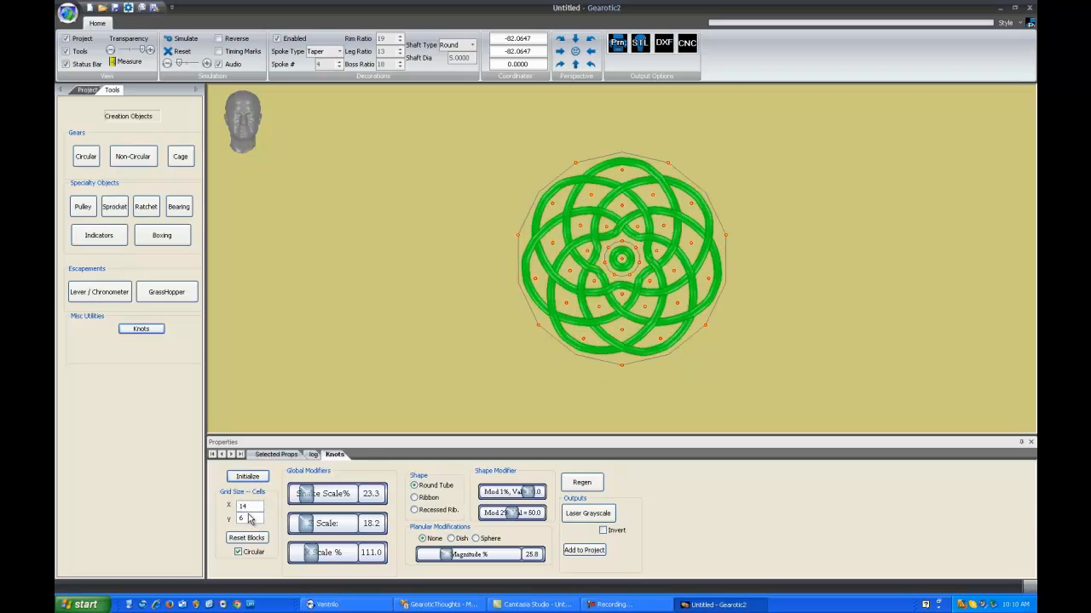
type("10")
left_click(248, 478)
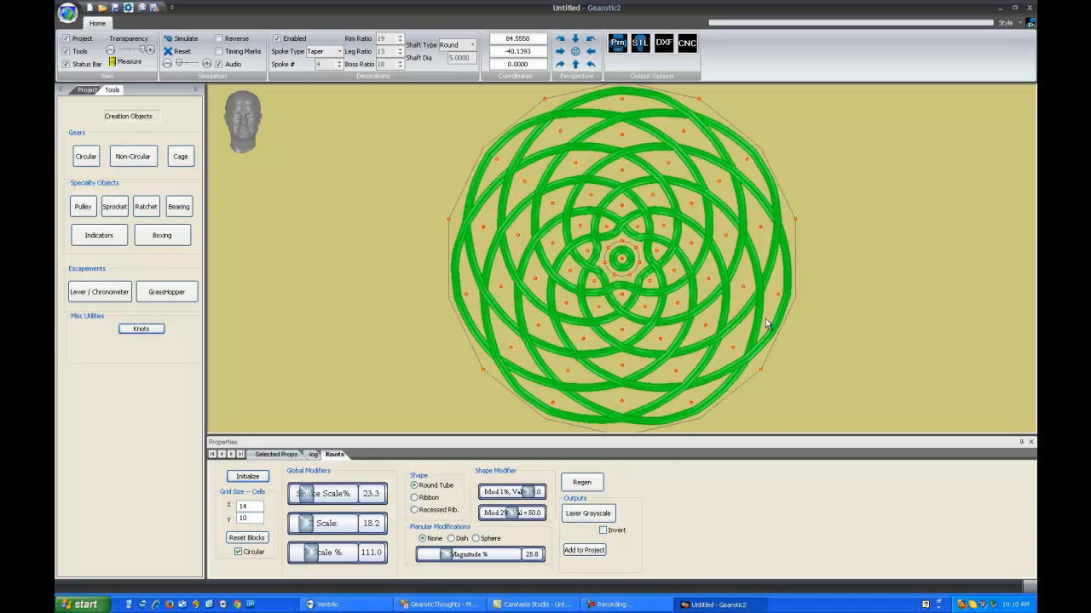
- Add a block to the circular knot that follows a ring of grid points partway around its centre, along the lower side
scroll(854, 226, "down", 1)
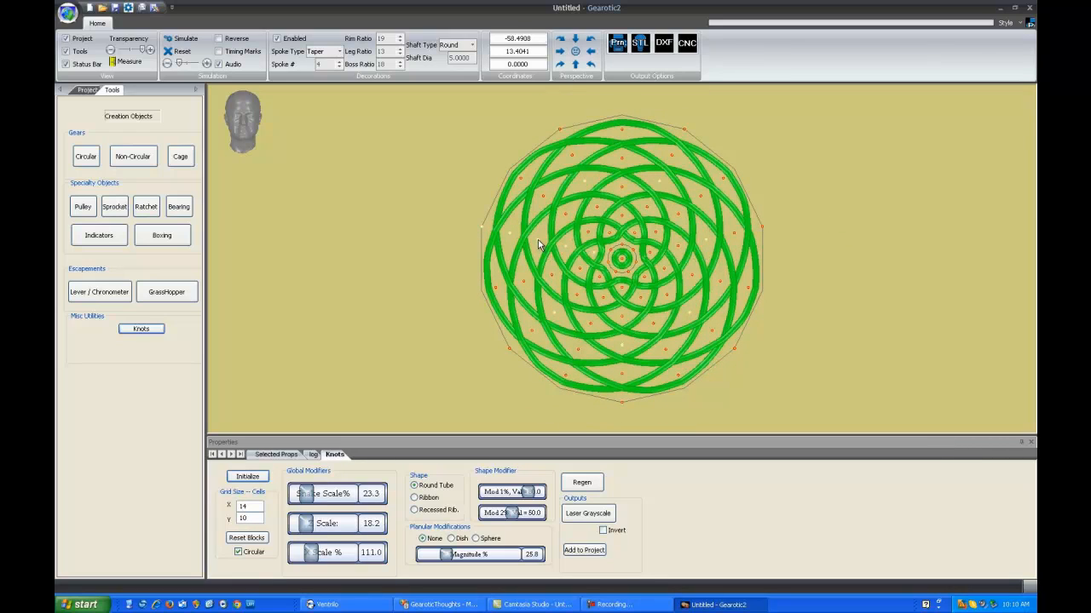
scroll(555, 266, "up", 1)
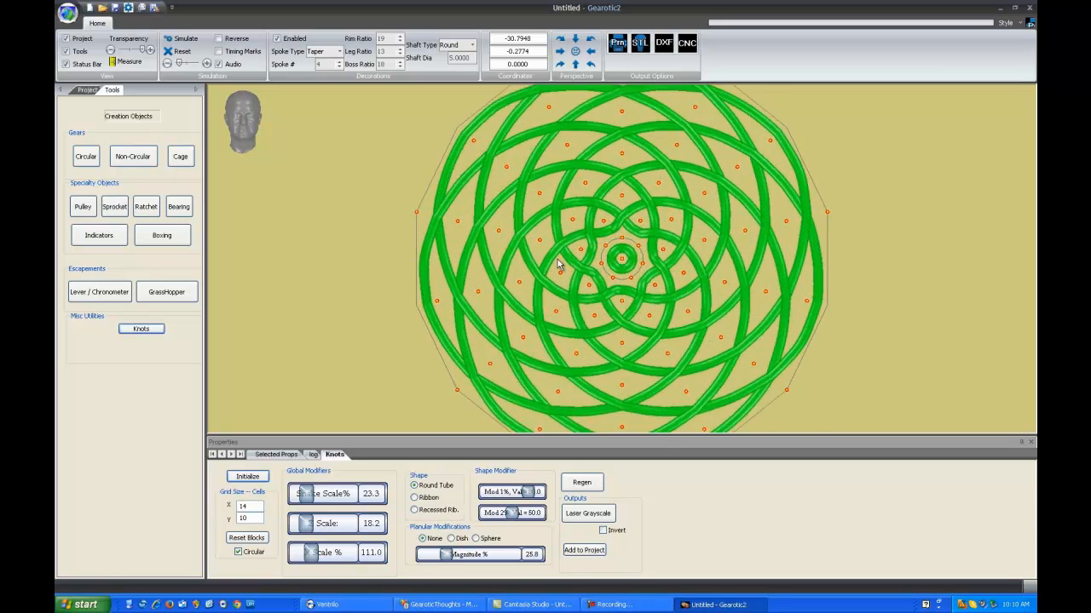
scroll(558, 264, "up", 4)
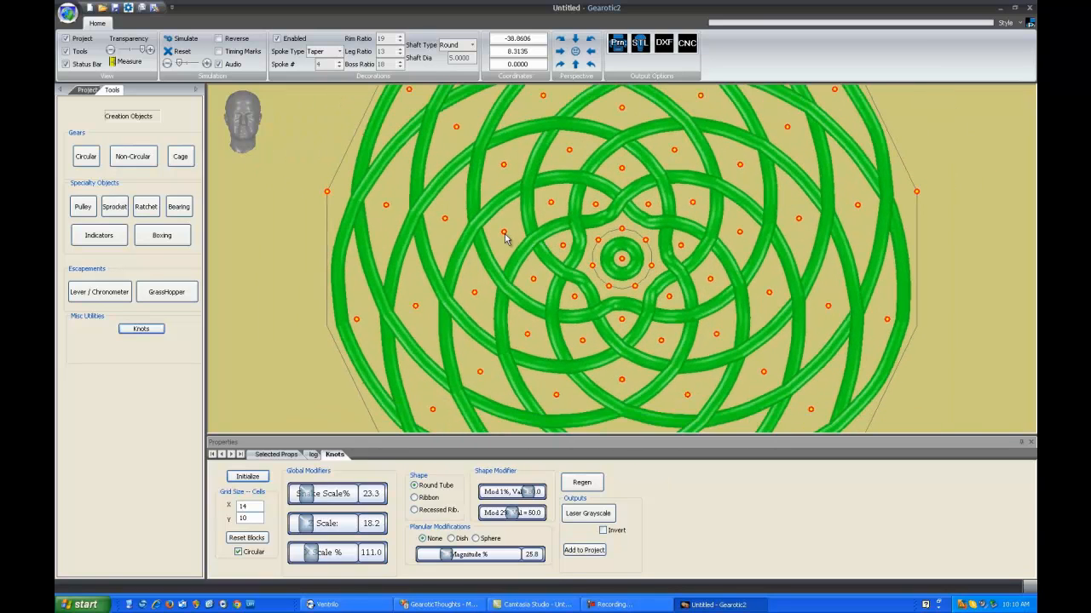
left_click(505, 235)
left_click_drag(504, 233, 563, 248)
left_click_drag(481, 234, 716, 336)
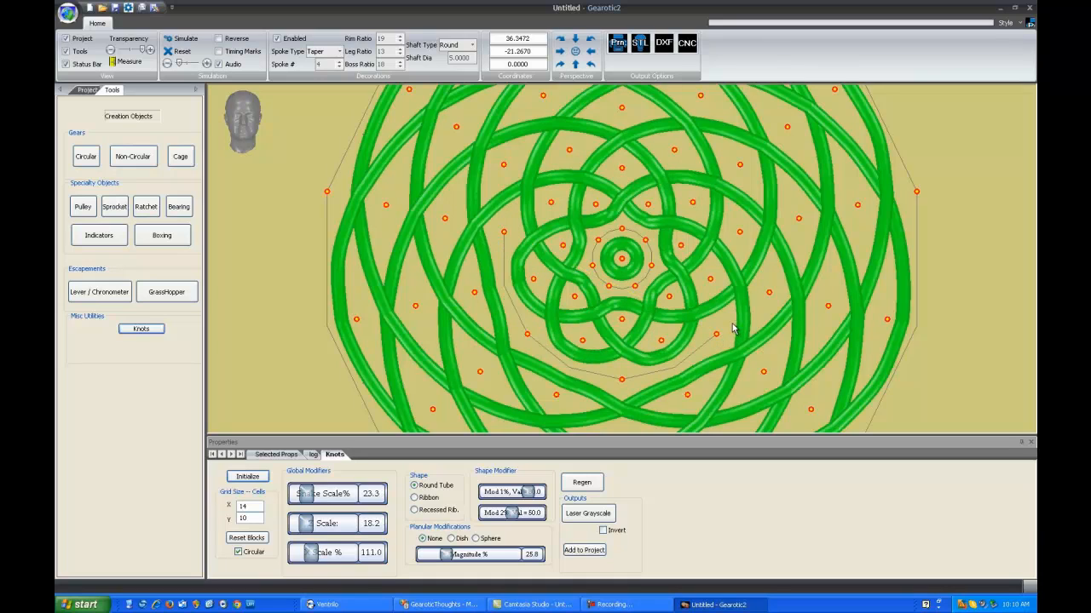
- Add five radial blocks around the circular knot, running between the inner and outer rings of grid points
scroll(888, 330, "down", 5)
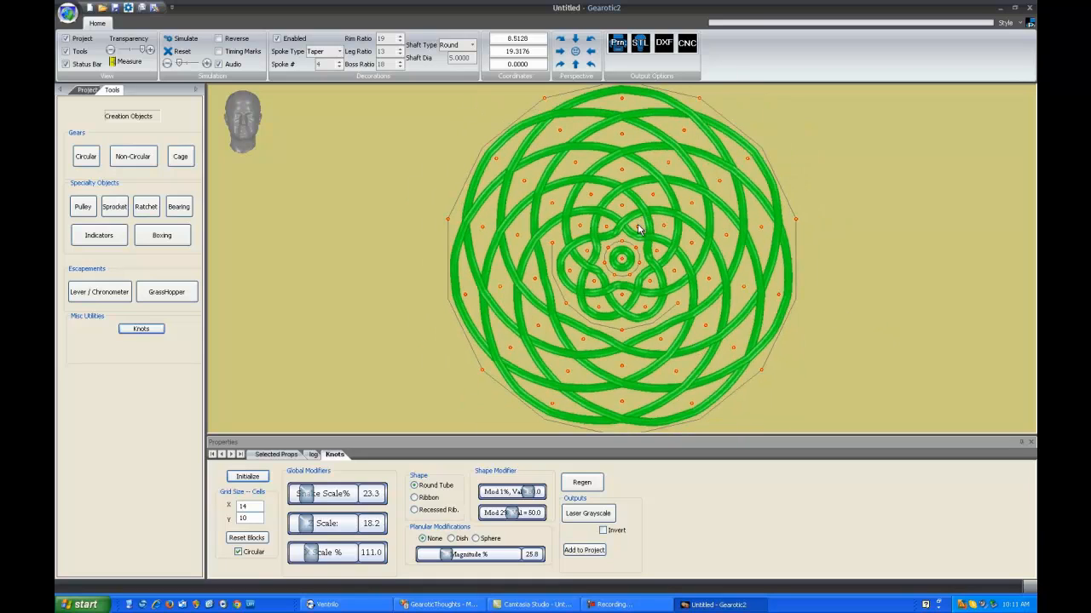
left_click_drag(647, 198, 683, 133)
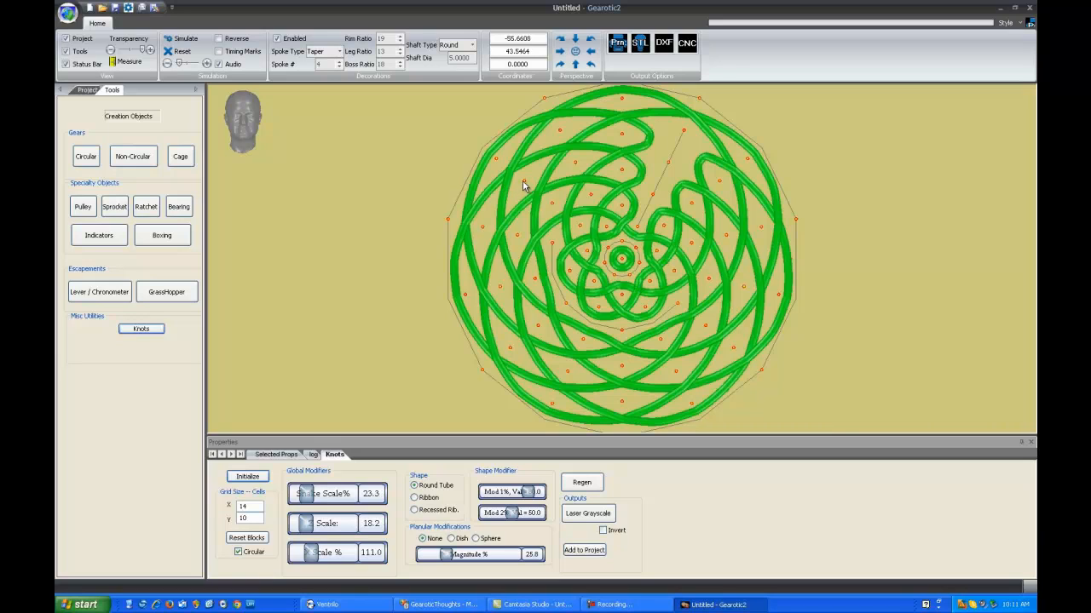
left_click_drag(521, 181, 583, 232)
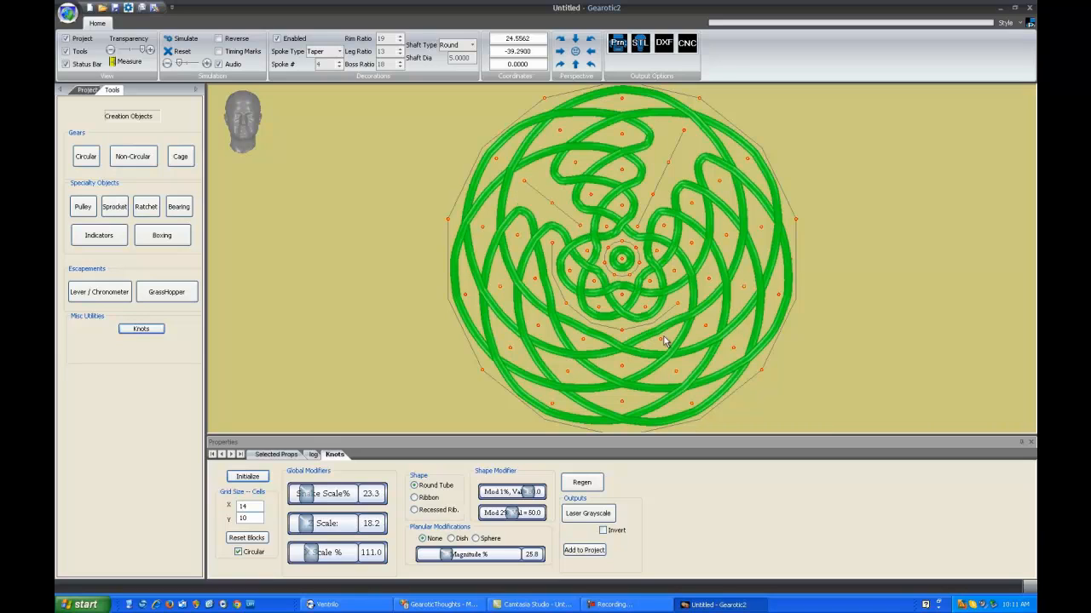
left_click_drag(661, 338, 691, 403)
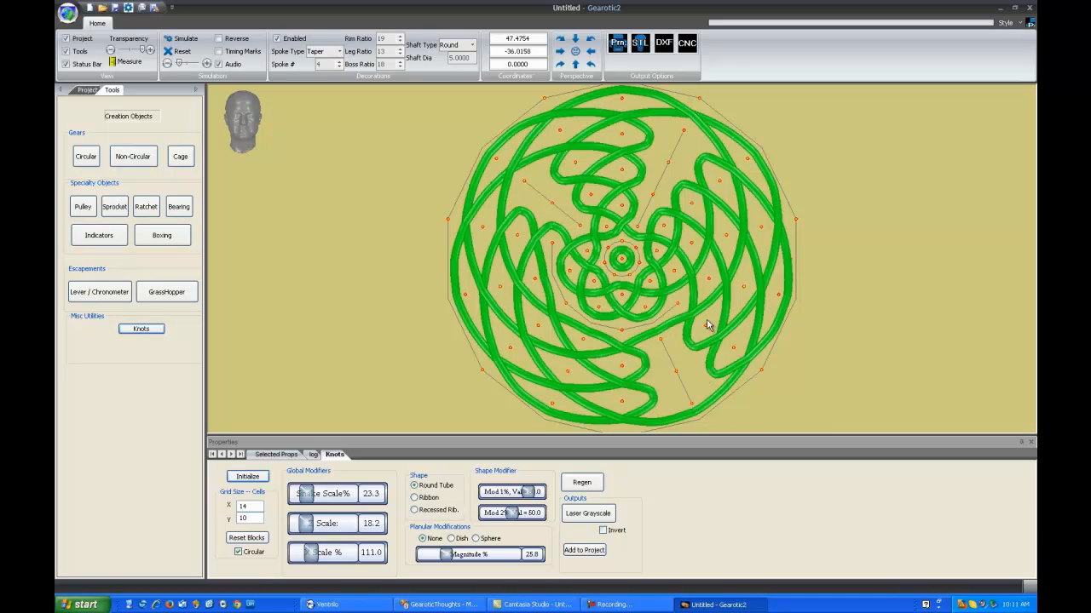
left_click_drag(567, 309, 510, 348)
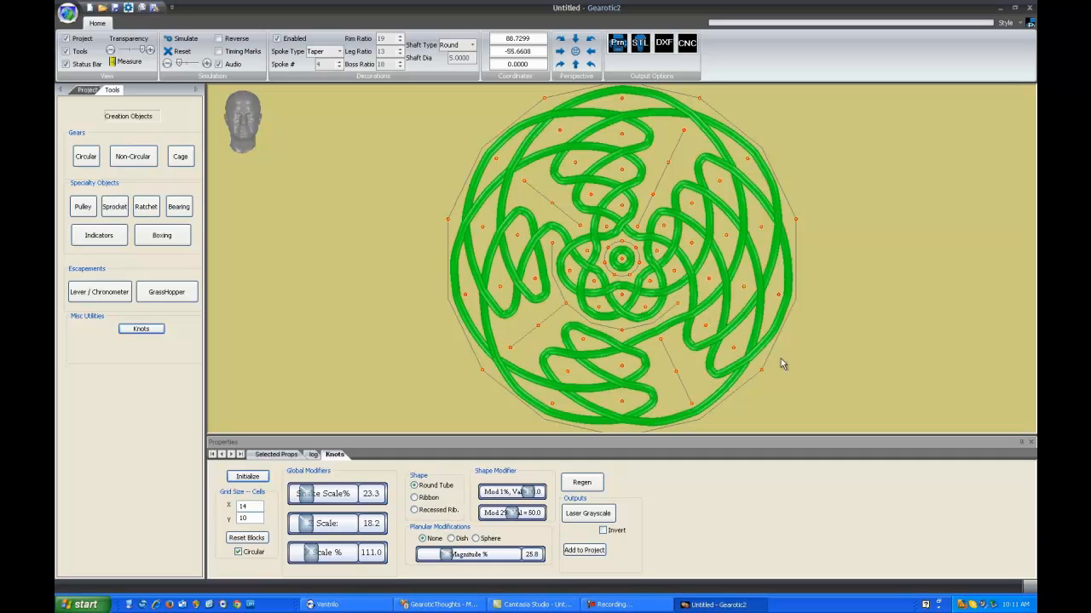
scroll(822, 320, "down", 2)
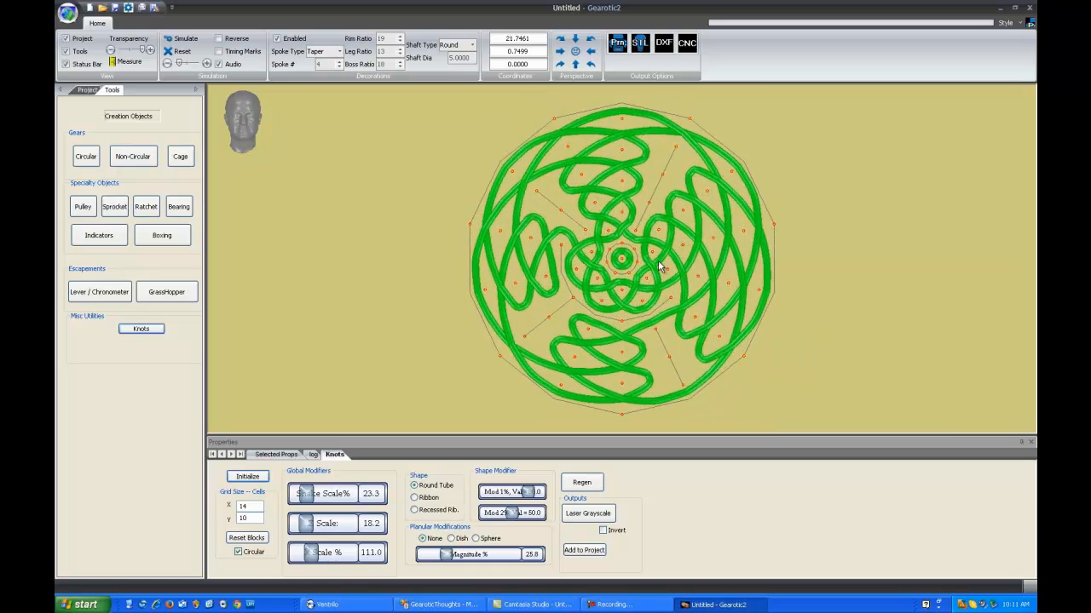
left_click_drag(666, 271, 728, 283)
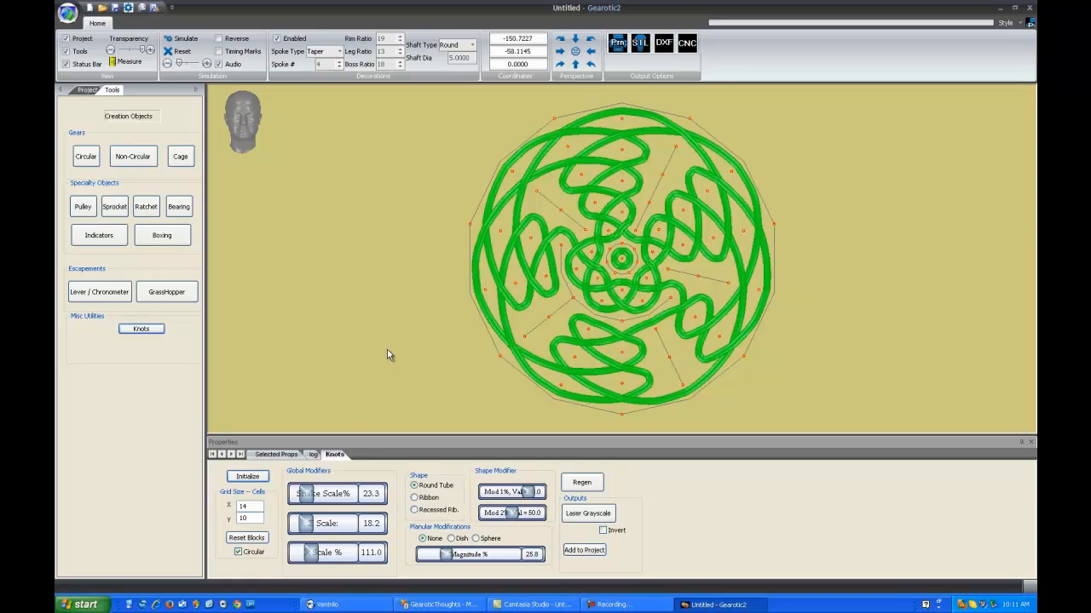
- Reset all blocks on the circular knot and increase its space scale
left_click(248, 537)
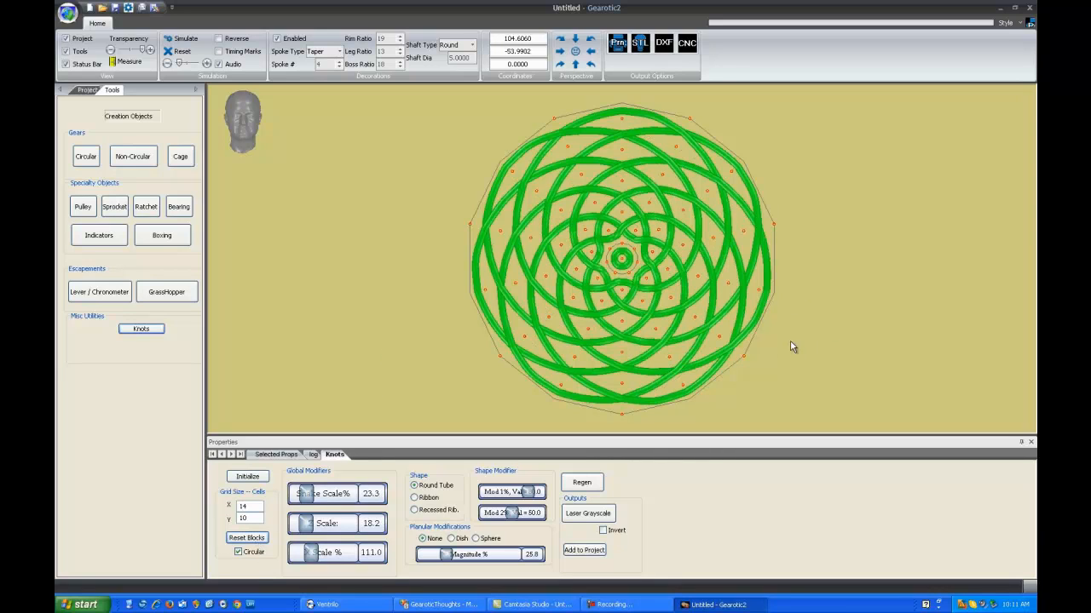
left_click_drag(791, 342, 837, 328)
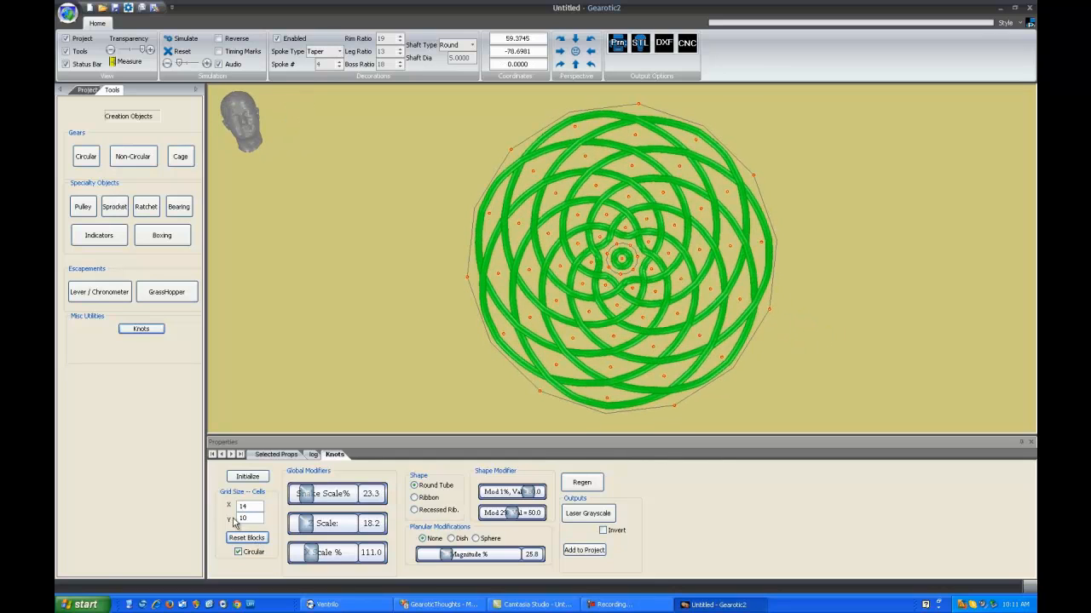
mouse_move(307, 496)
left_mouse_down()
mouse_move(333, 495)
mouse_move(321, 498)
left_mouse_up()
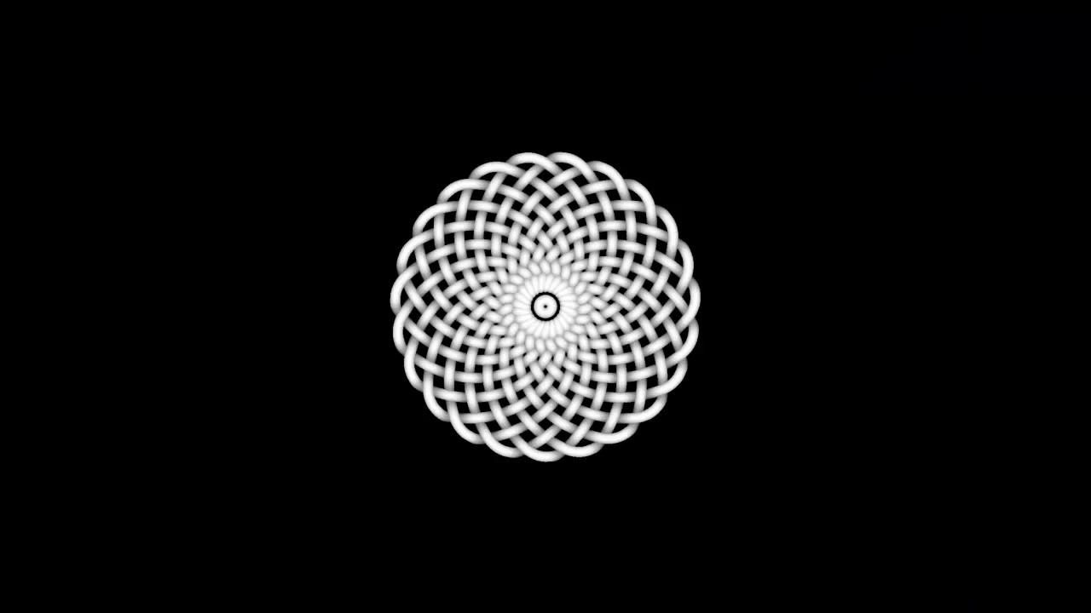